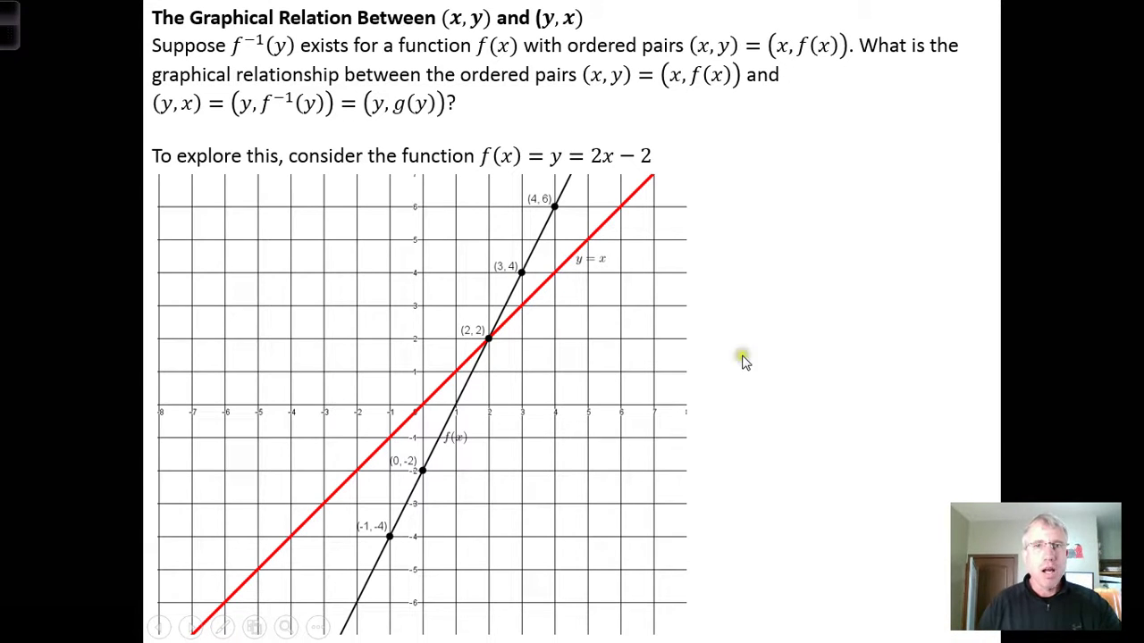
End the PowerPoint slide show, answer the ink prompt, and bring the GeoGebra graph forward.
key(Escape)
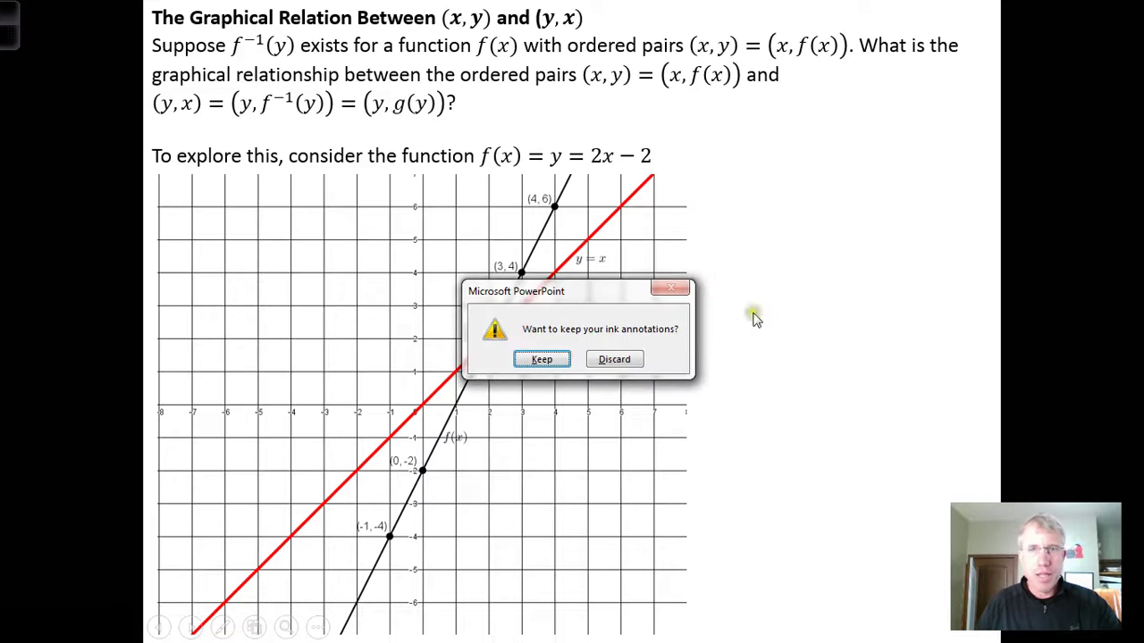
click(615, 360)
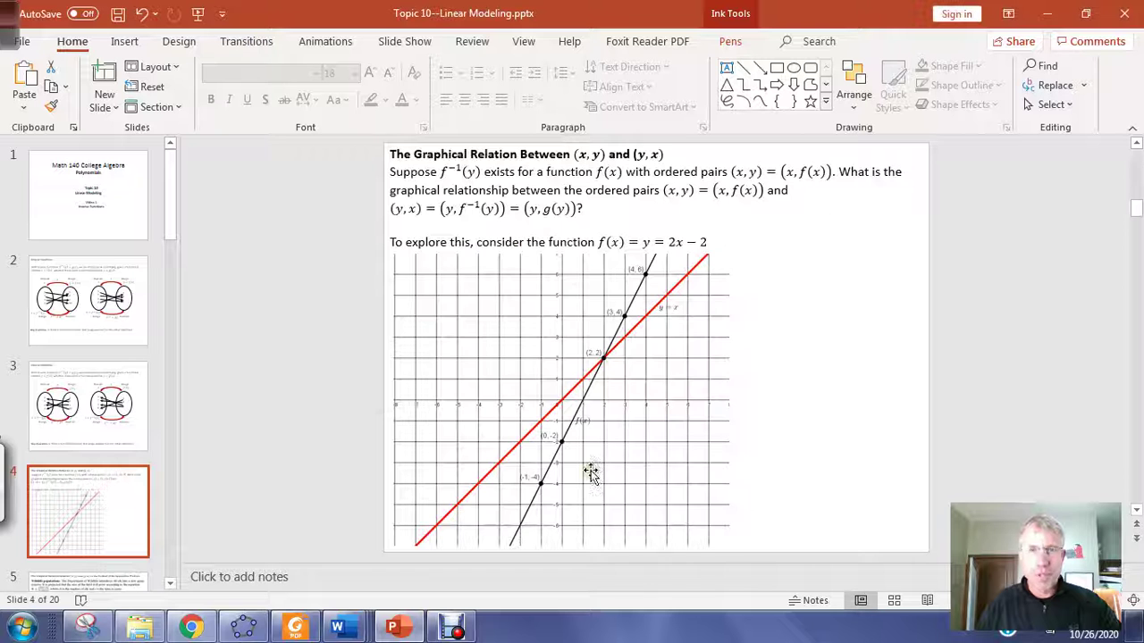
click(242, 628)
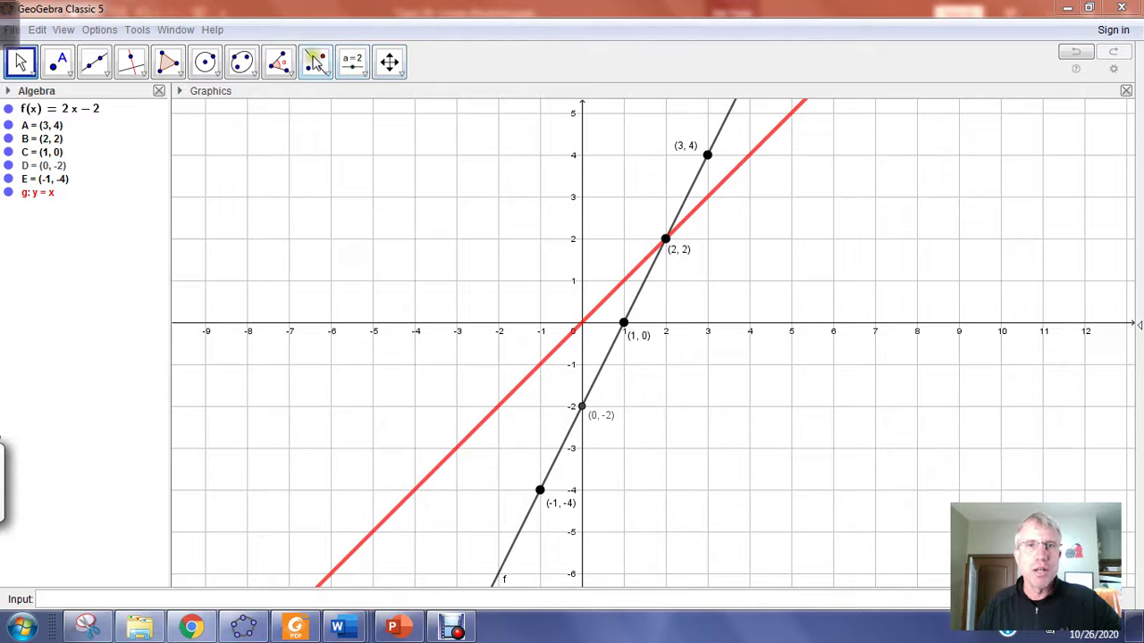
Reflect line f(x)=2x−2 across the line y = x to create line f1.
click(322, 81)
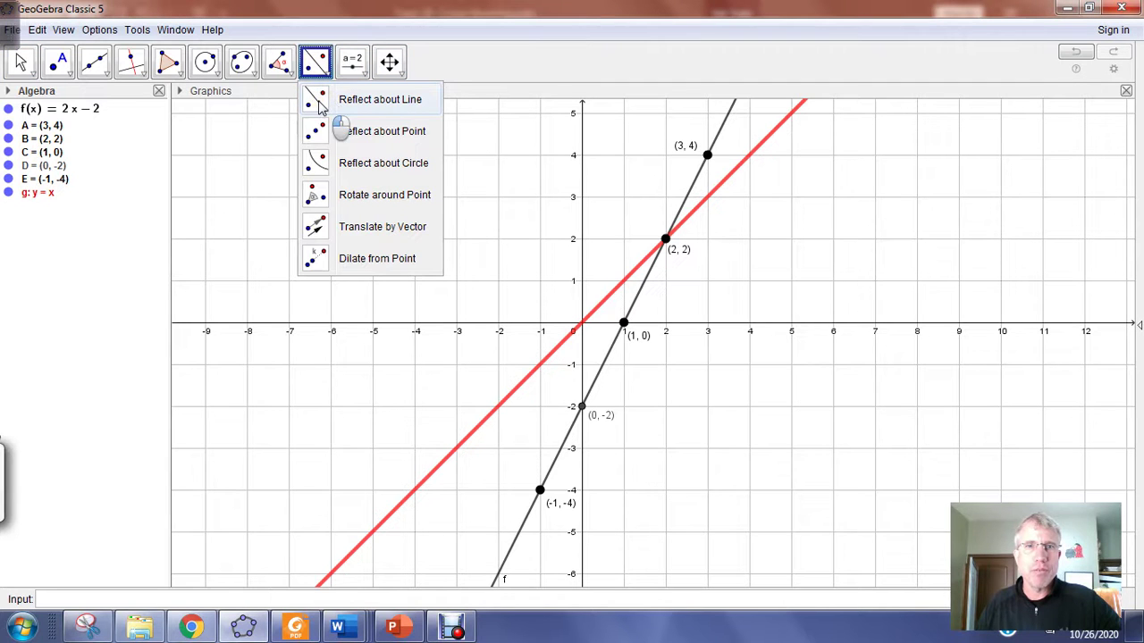
click(322, 104)
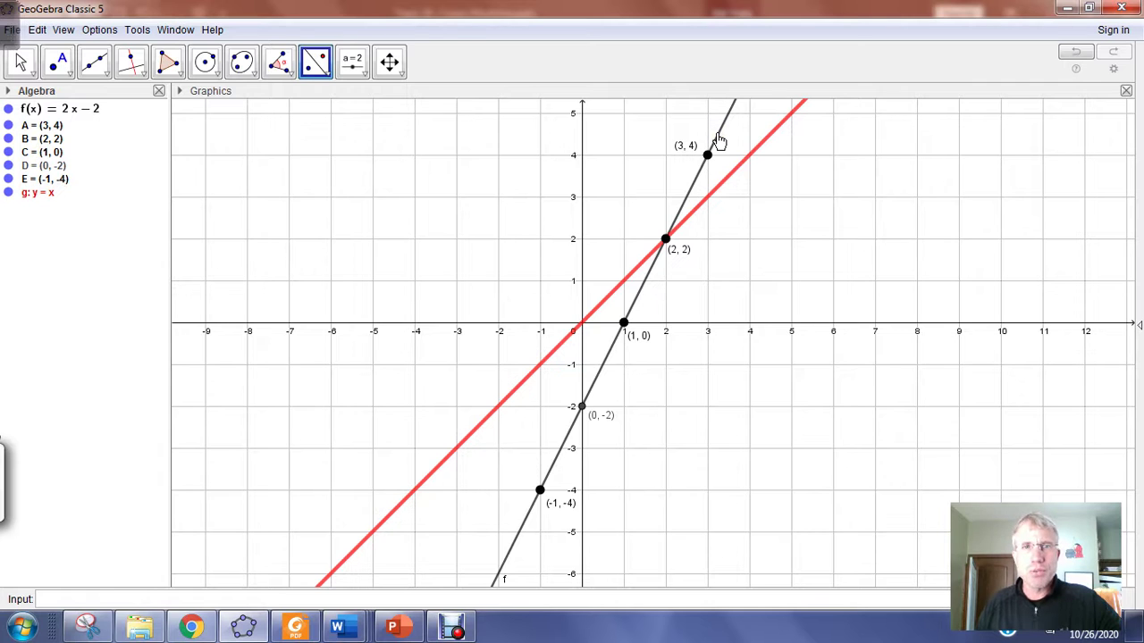
click(719, 141)
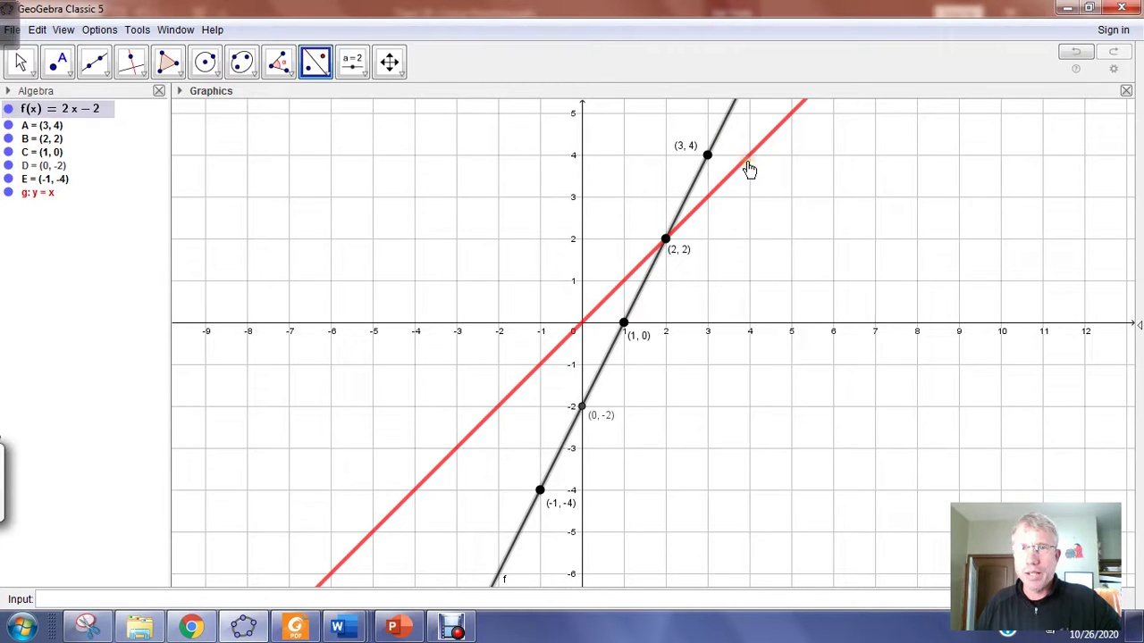
click(747, 170)
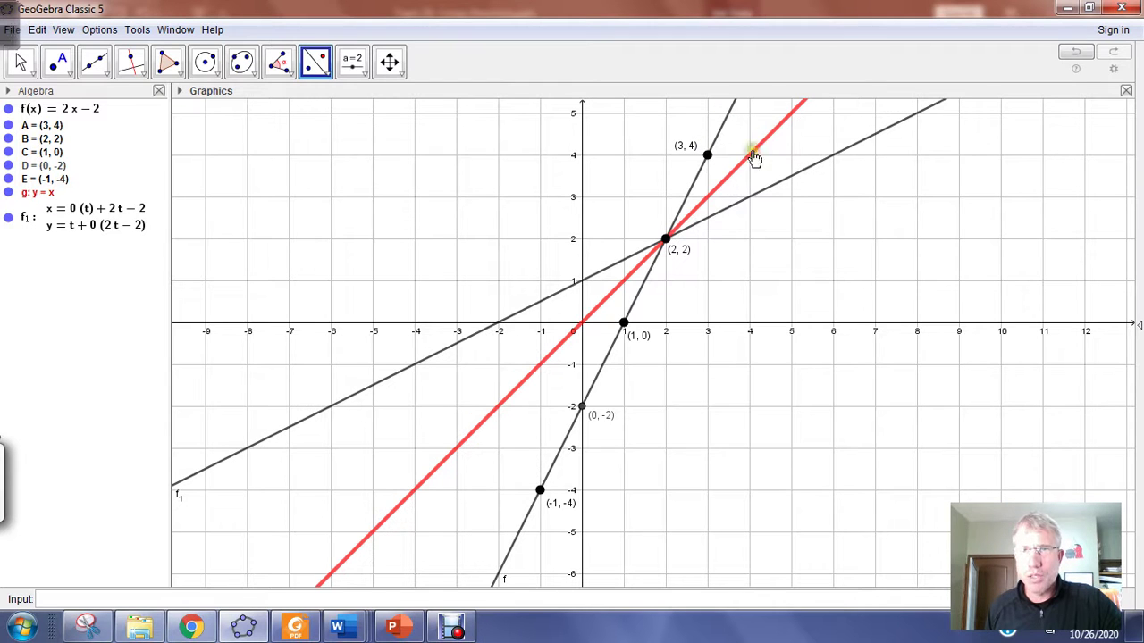
Turn on screen annotation mode with the pen active.
key(e)
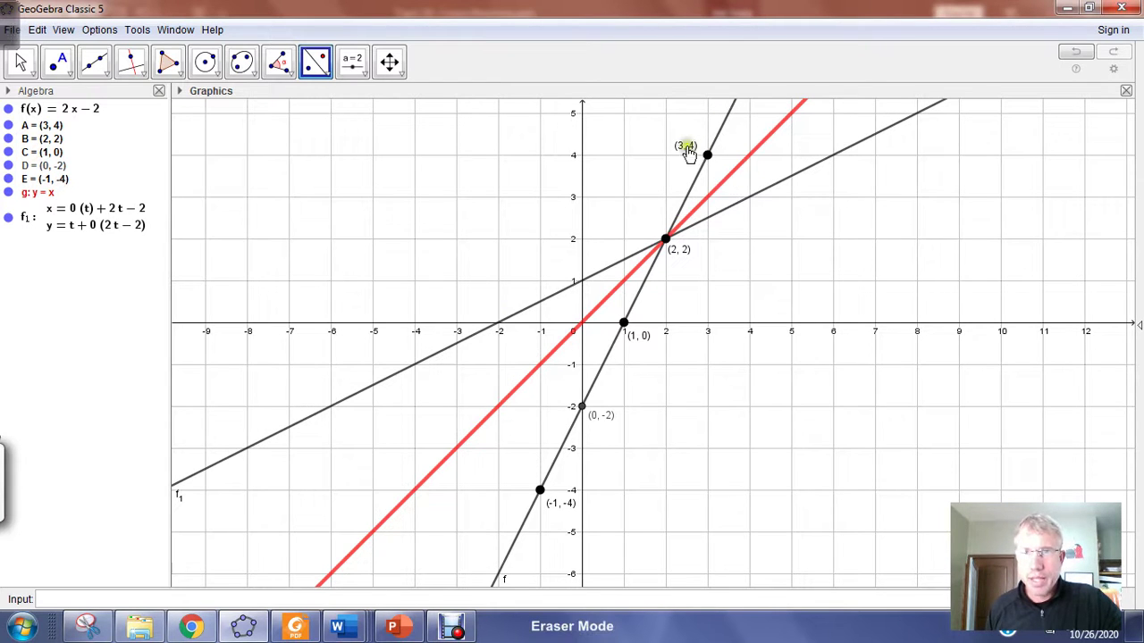
key(p)
key(e)
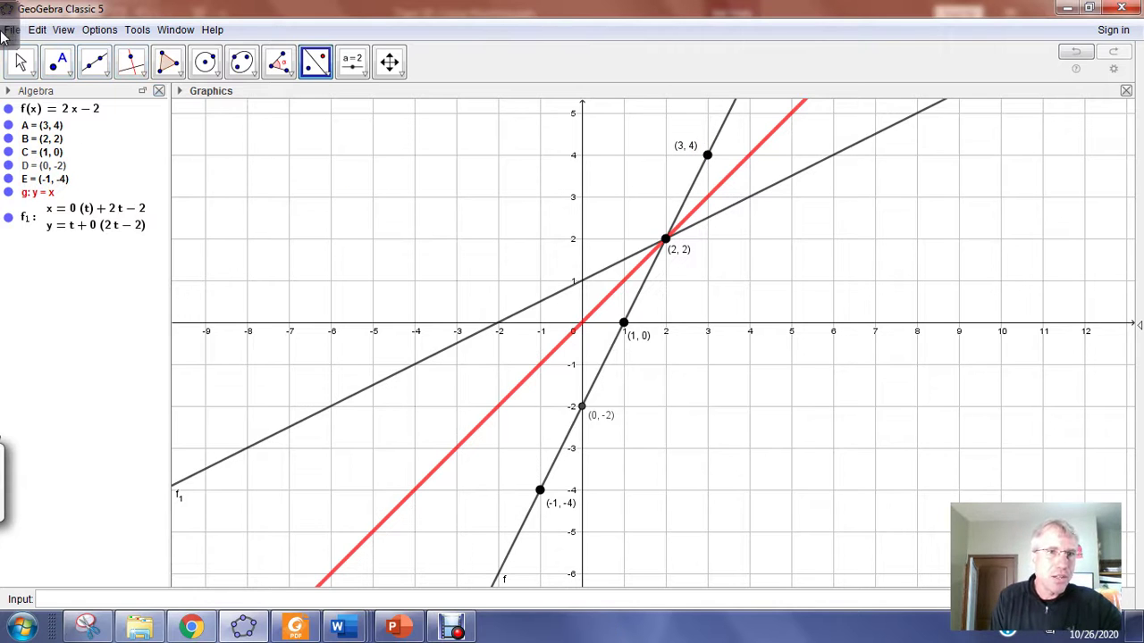
Set the annotation pen colour to red.
mouse_move(9, 5)
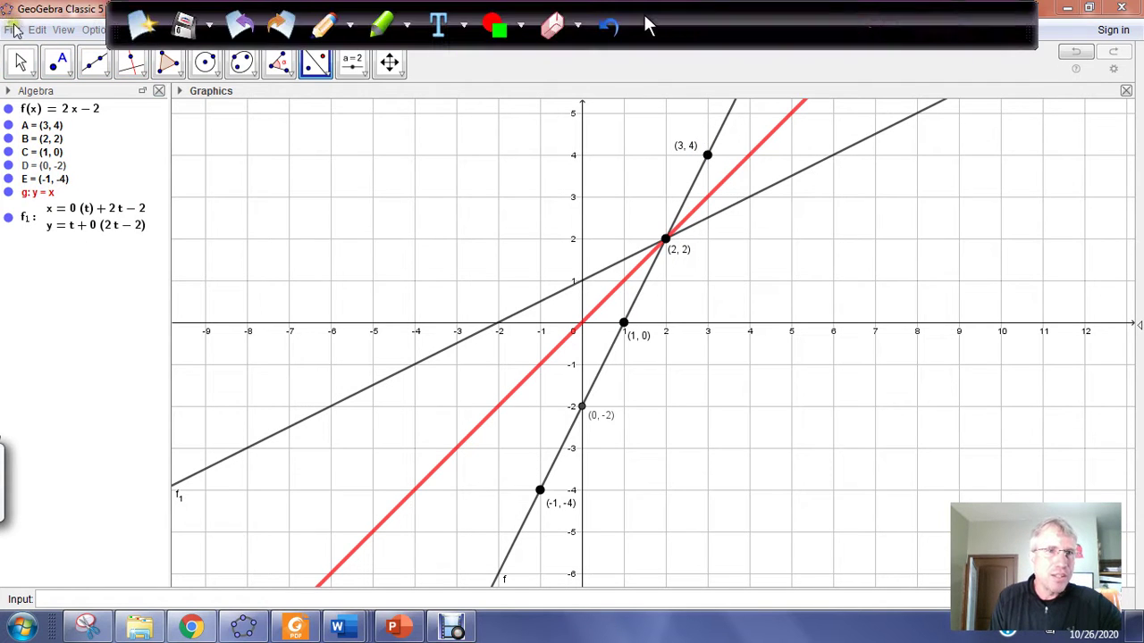
click(351, 25)
click(338, 57)
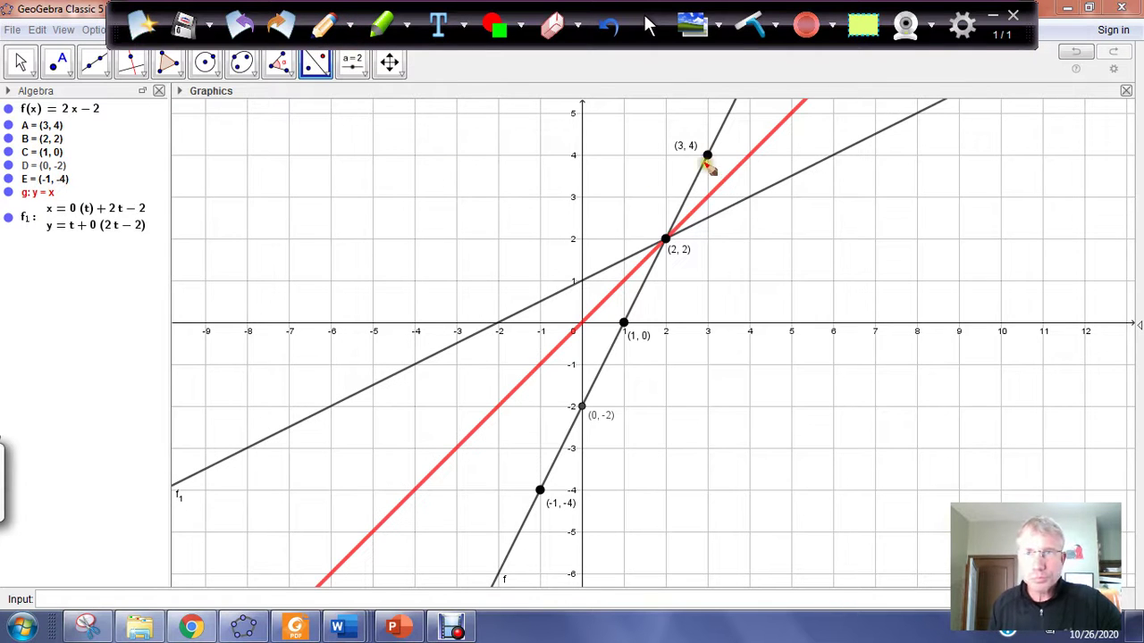
Link (3, 4) to its mirror point, label (4, 3), and mark the intersection (2, 2).
drag(716, 159, 745, 200)
mouse_move(750, 327)
mouse_down()
mouse_move(750, 356)
mouse_move(752, 322)
mouse_up()
drag(767, 195, 765, 218)
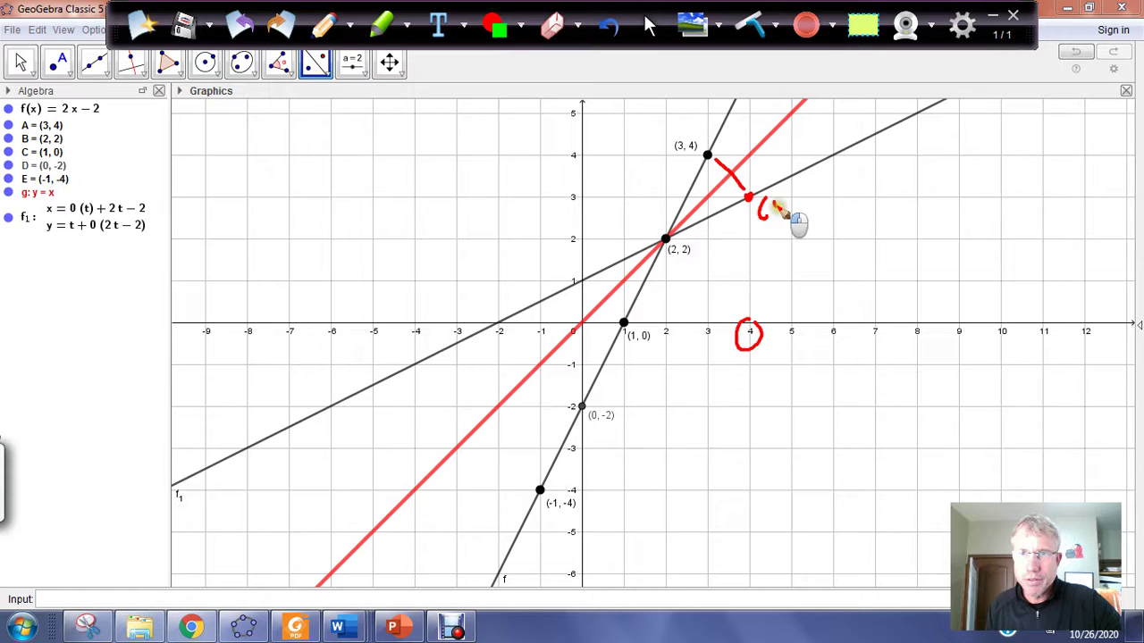
drag(800, 202, 825, 217)
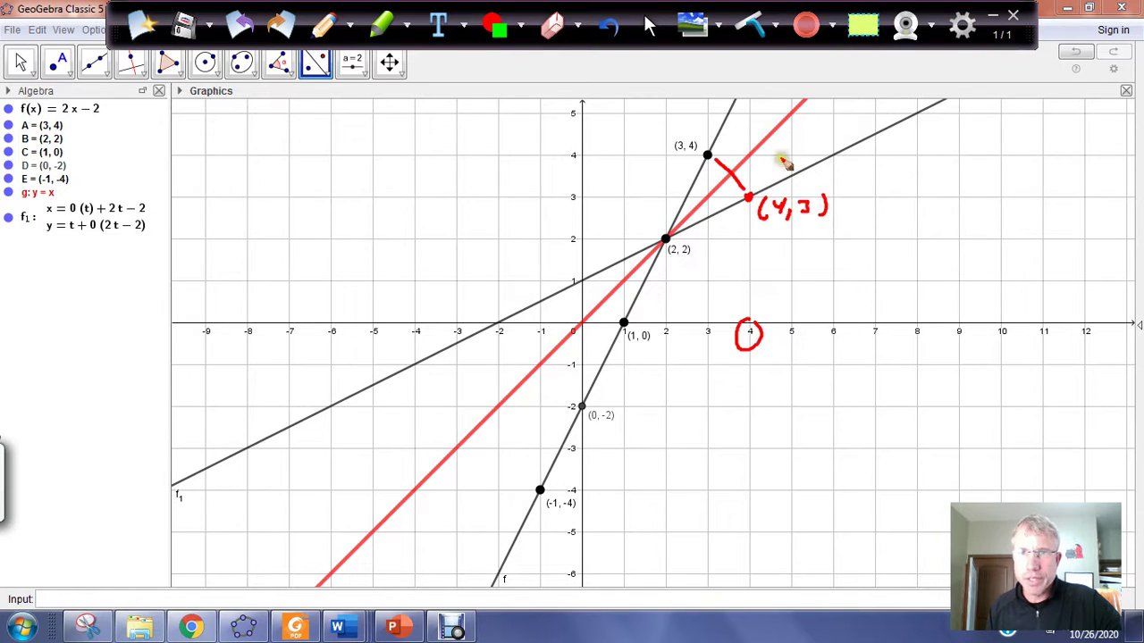
click(666, 238)
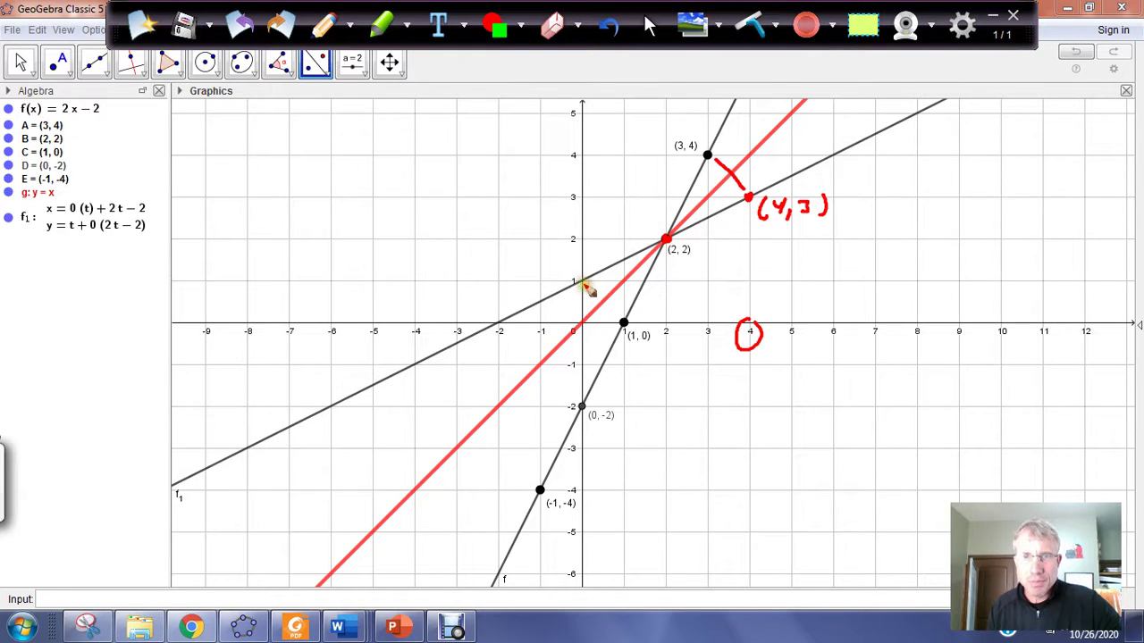
Connect (1, 0) to its mirror (0,1) and label (0,1) and (-2, 0).
drag(623, 323, 583, 280)
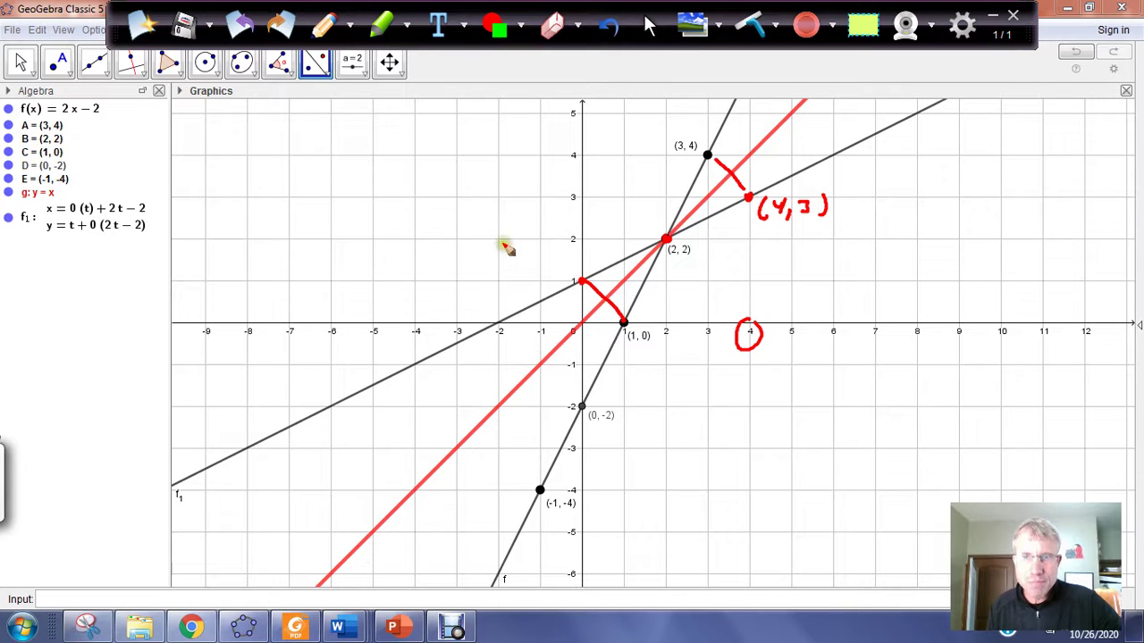
drag(538, 262, 563, 259)
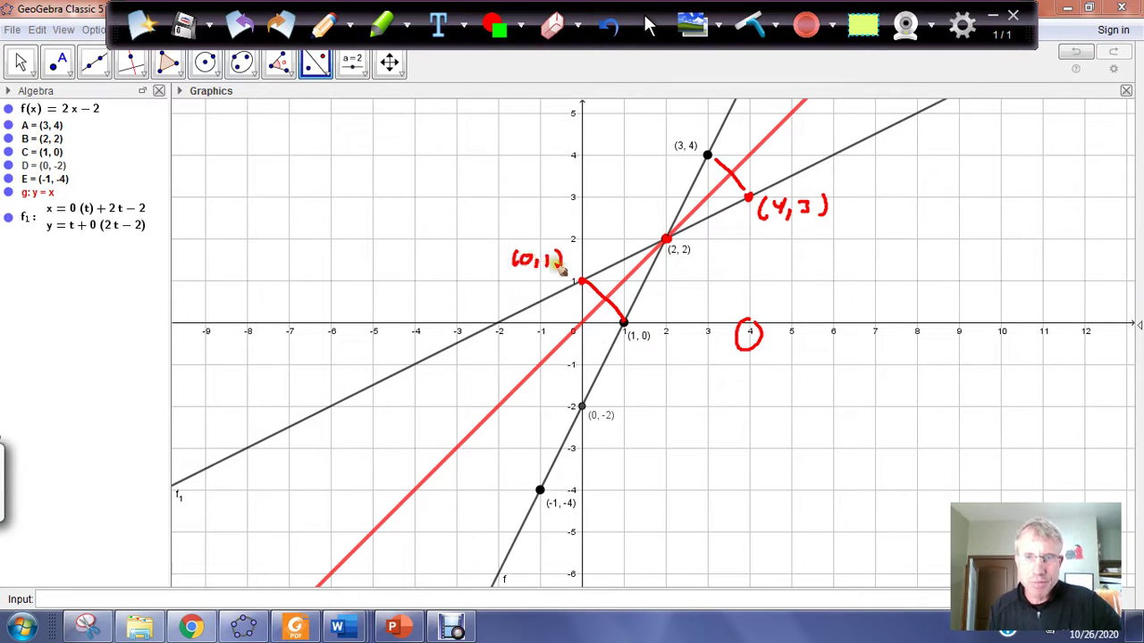
click(498, 324)
mouse_move(449, 295)
mouse_down()
mouse_move(448, 309)
mouse_move(497, 305)
mouse_move(498, 292)
mouse_move(506, 309)
mouse_up()
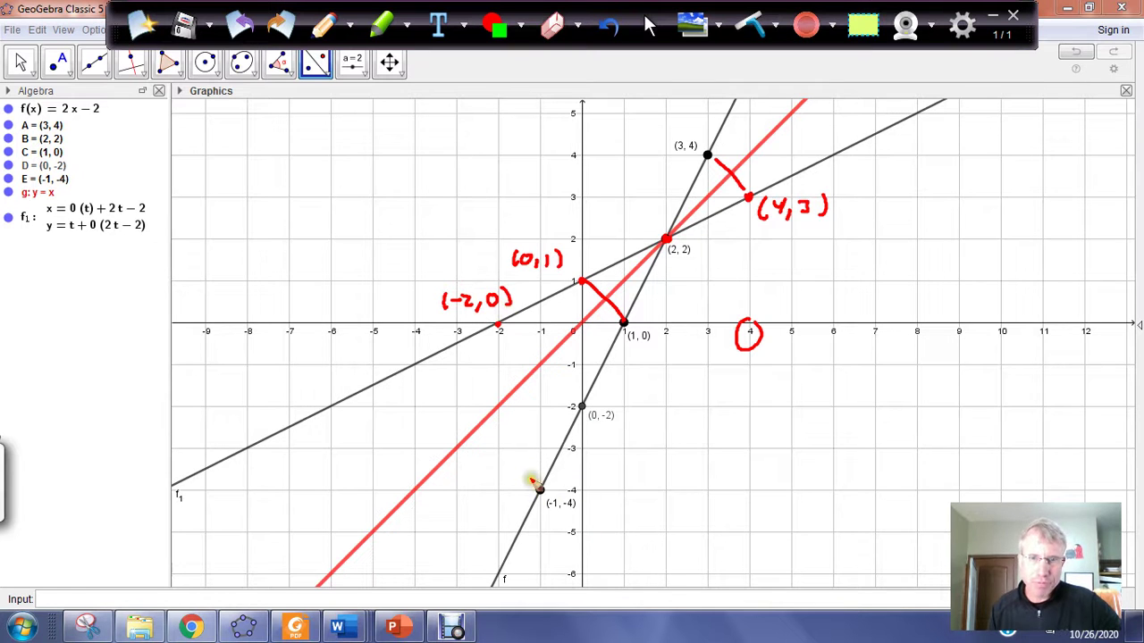
Label the point (-4, -1) and underline the coordinates of (3, 4) and (4, 3).
click(415, 366)
drag(402, 382, 399, 402)
drag(405, 391, 433, 393)
mouse_move(428, 382)
mouse_down()
mouse_move(435, 404)
mouse_move(454, 386)
mouse_move(476, 393)
mouse_up()
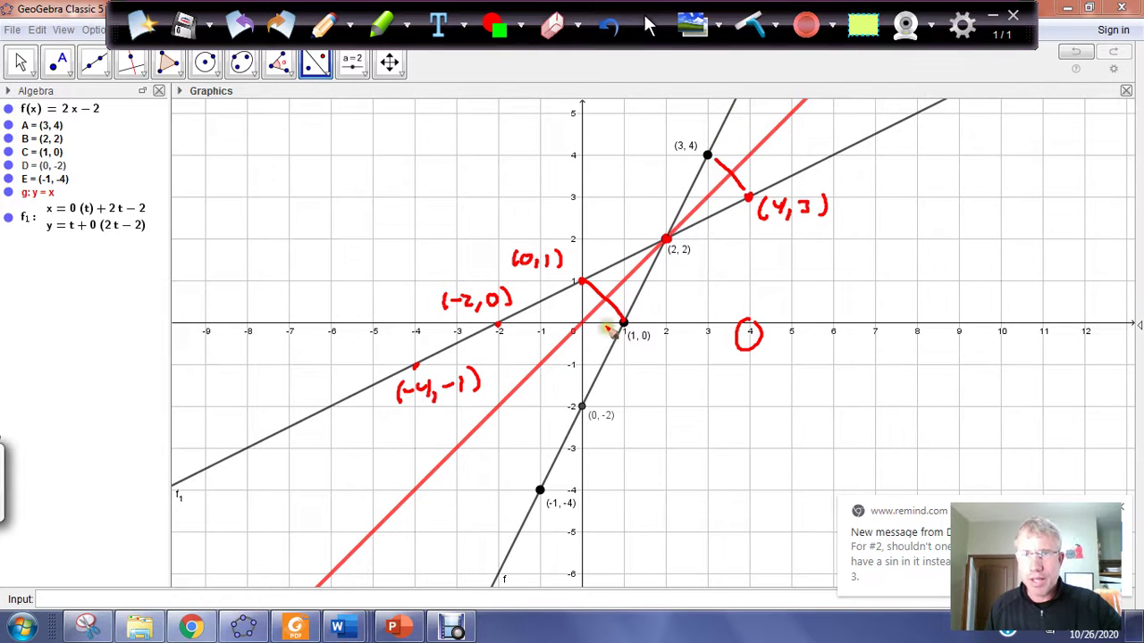
drag(672, 154, 697, 156)
drag(766, 227, 823, 229)
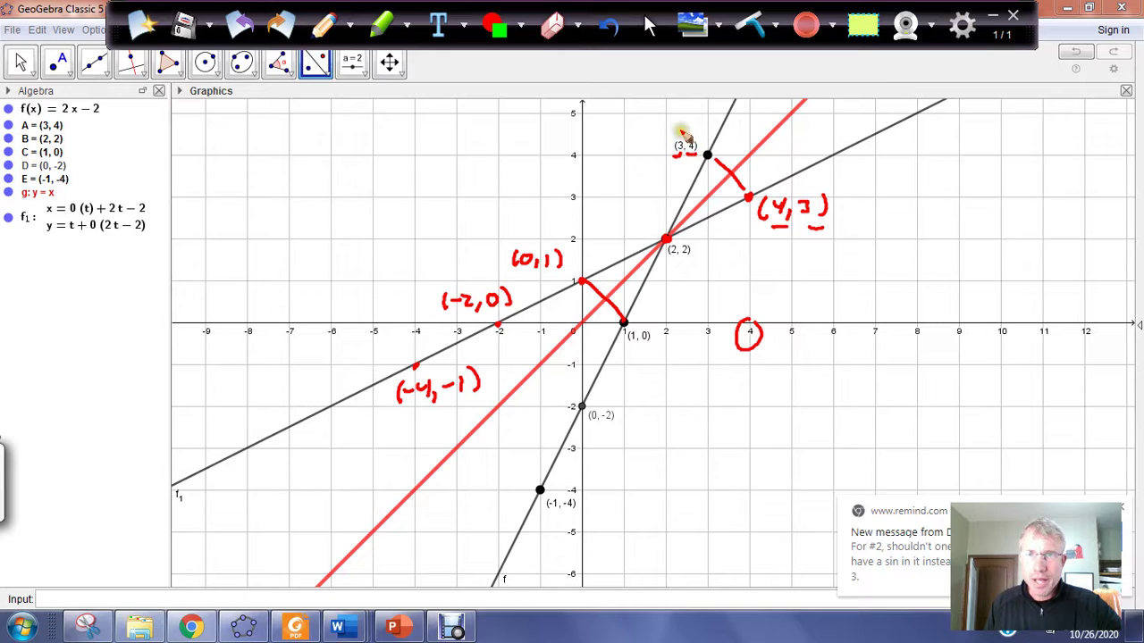
Write x=3 y=4 above (3, 4) and underline (0, -2) and (-2, 0).
mouse_move(645, 123)
mouse_down()
mouse_move(659, 134)
mouse_move(735, 136)
mouse_up()
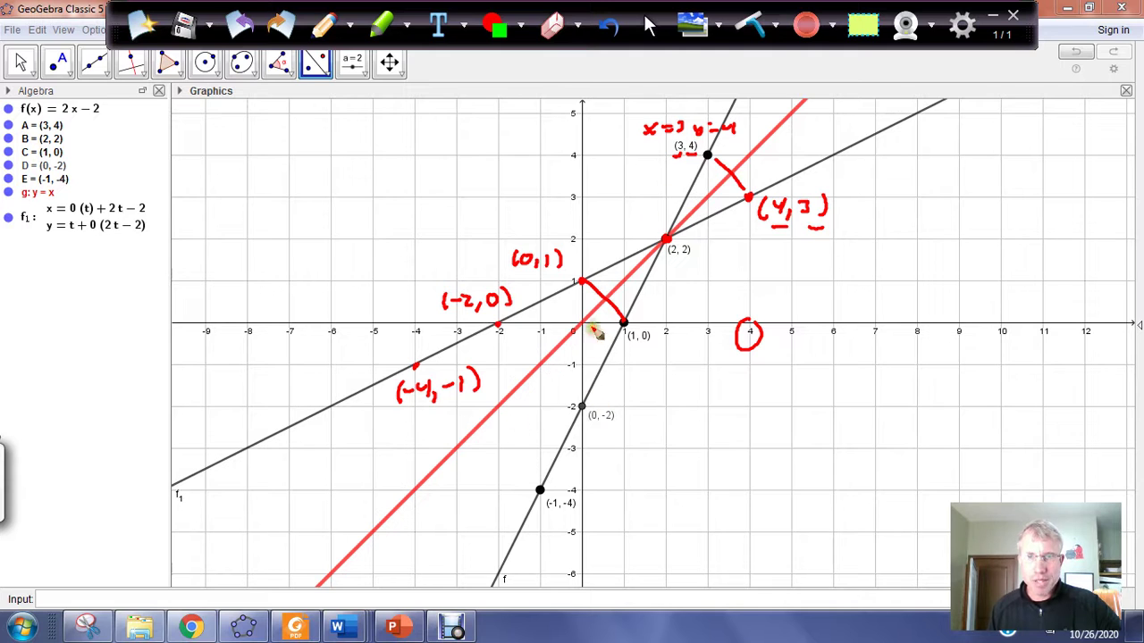
drag(604, 427, 616, 425)
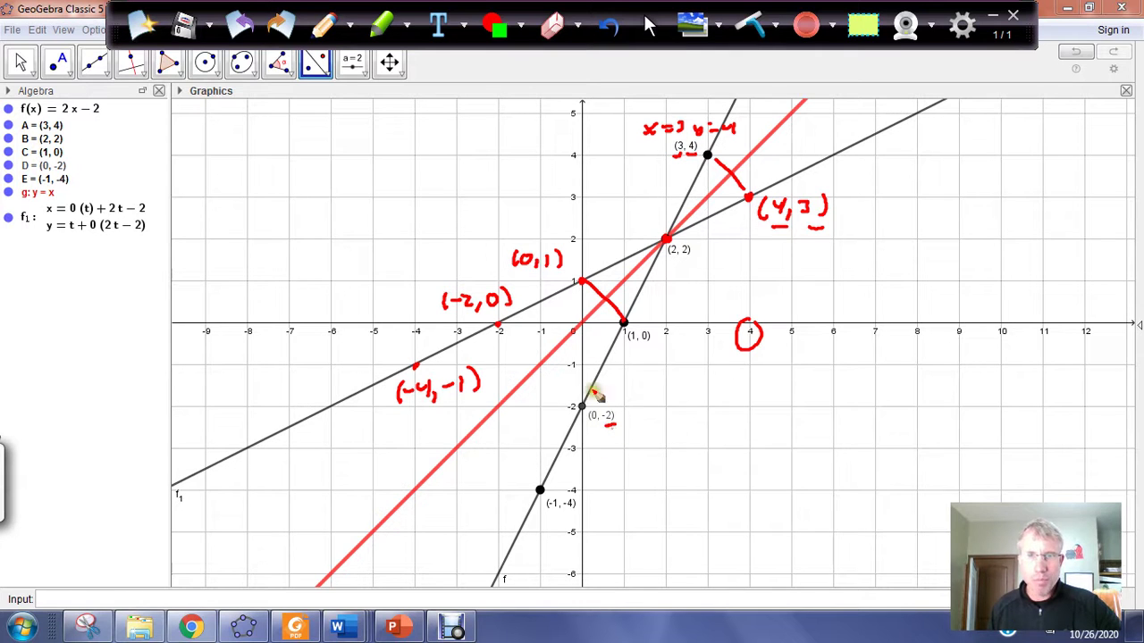
drag(450, 312, 470, 311)
drag(611, 427, 588, 428)
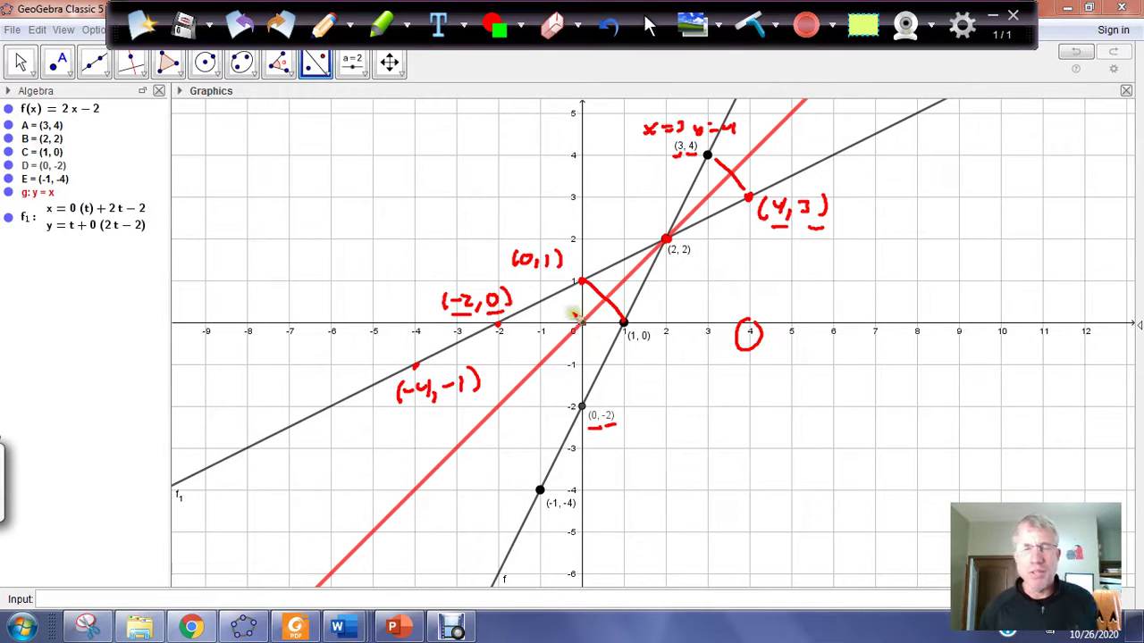
Write f (x, y) at the upper left with g (y, x) below it.
mouse_move(301, 132)
mouse_down()
mouse_move(297, 156)
mouse_move(319, 145)
mouse_move(310, 156)
mouse_up()
mouse_move(345, 147)
mouse_down()
mouse_move(342, 158)
mouse_move(362, 152)
mouse_up()
mouse_move(371, 134)
mouse_down()
mouse_move(357, 161)
mouse_move(372, 158)
mouse_up()
mouse_move(223, 123)
mouse_down()
mouse_move(216, 158)
mouse_move(226, 139)
mouse_up()
mouse_move(221, 199)
mouse_down()
mouse_move(231, 215)
mouse_move(214, 230)
mouse_up()
mouse_move(304, 190)
mouse_down()
mouse_move(300, 215)
mouse_move(368, 206)
mouse_move(357, 211)
mouse_up()
drag(381, 185, 383, 216)
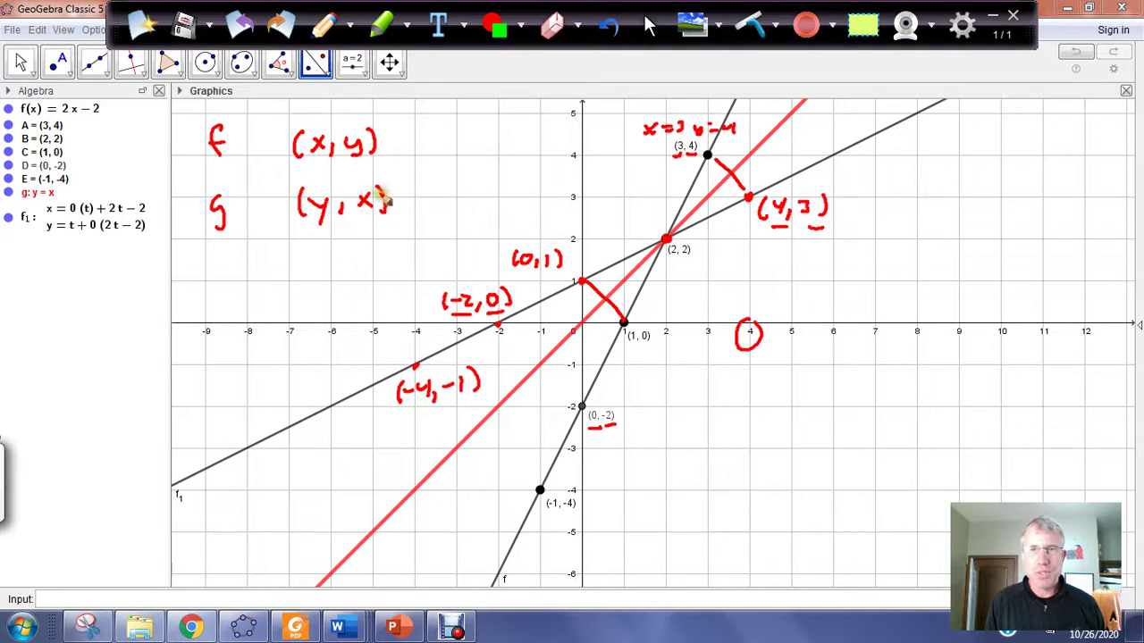